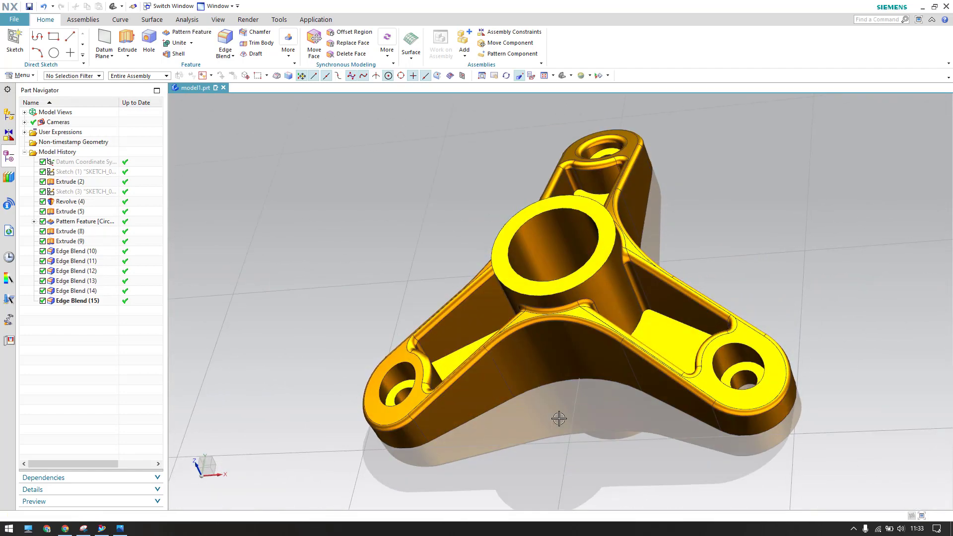
Step: Inspect the finished bracket and its reference drawing, then clear the Pattern Feature selection
{"action": "mouse_move", "coordinate": [543, 431]}
{"action": "middle_mouse_down"}
{"action": "mouse_move", "coordinate": [562, 391]}
{"action": "mouse_move", "coordinate": [540, 415]}
{"action": "mouse_move", "coordinate": [539, 437]}
{"action": "middle_mouse_up"}
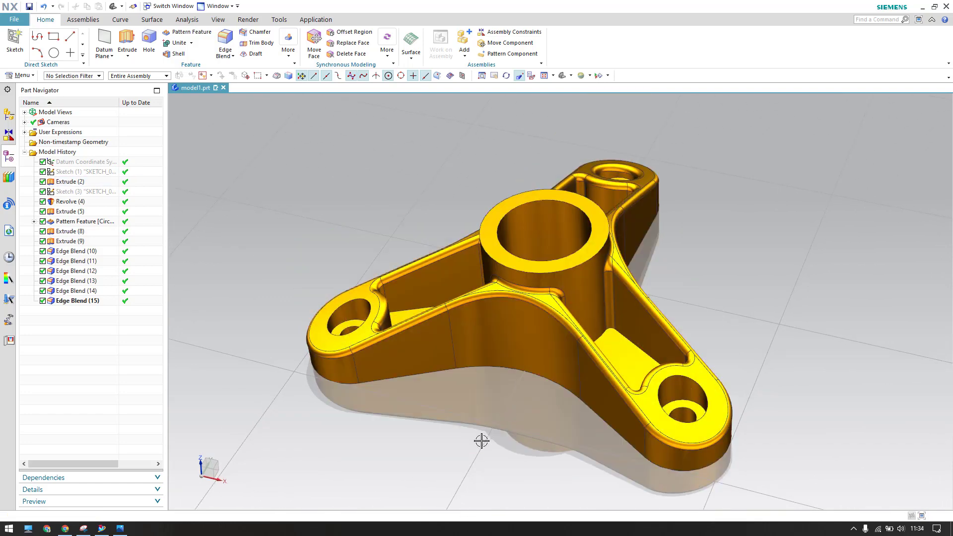
{"action": "left_click", "coordinate": [120, 528]}
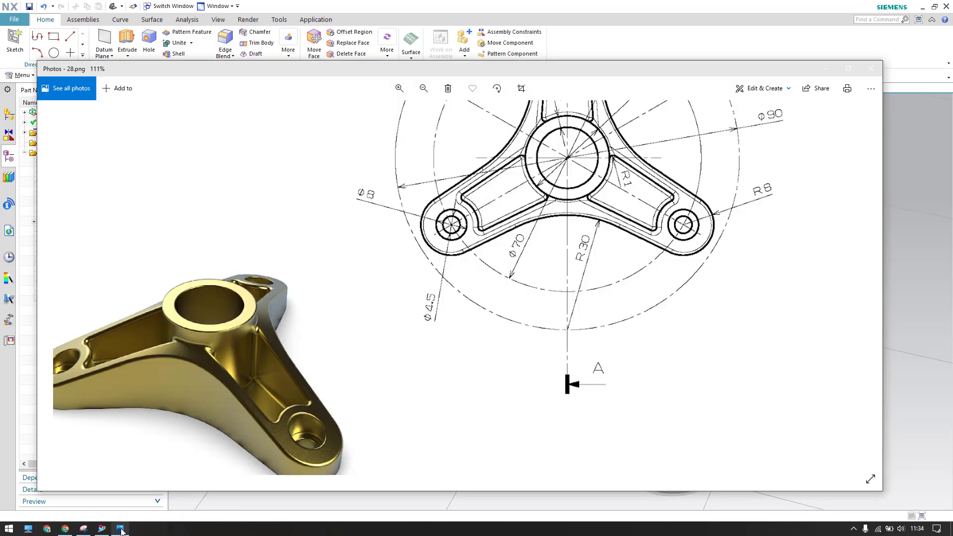
{"action": "scroll", "coordinate": [569, 273], "scroll_direction": "down", "scroll_amount": 3}
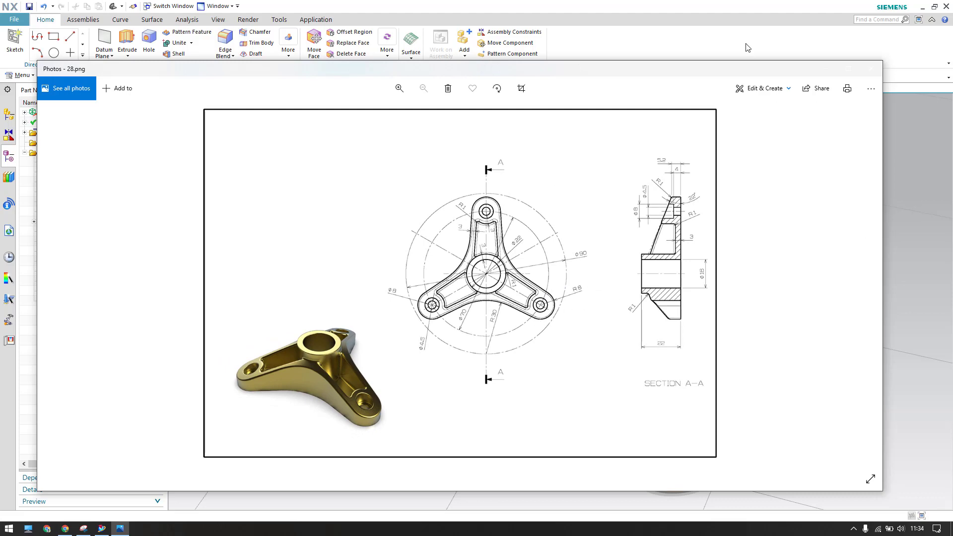
{"action": "left_click", "coordinate": [760, 24]}
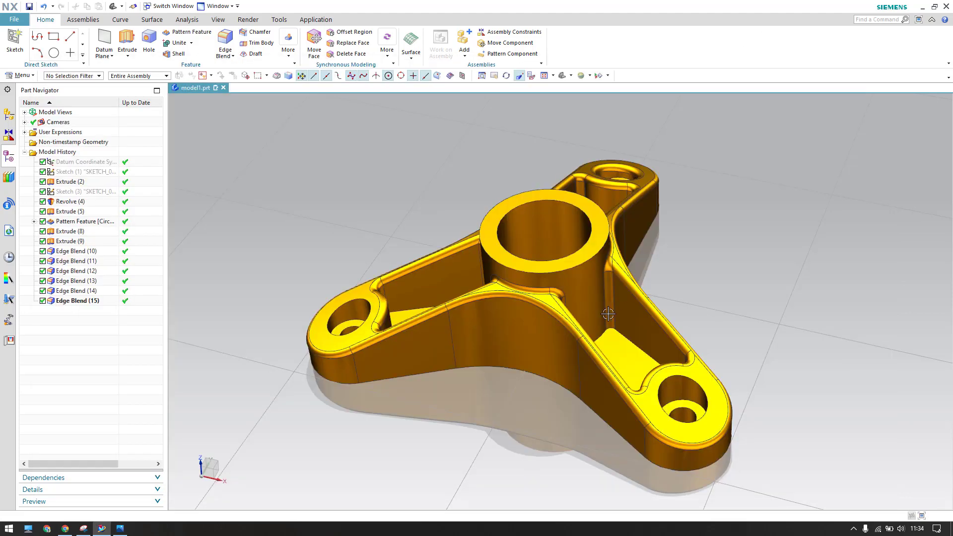
{"action": "left_click", "coordinate": [595, 323]}
{"action": "scroll", "coordinate": [594, 324], "scroll_direction": "up", "scroll_amount": 3}
{"action": "key", "text": "Escape"}
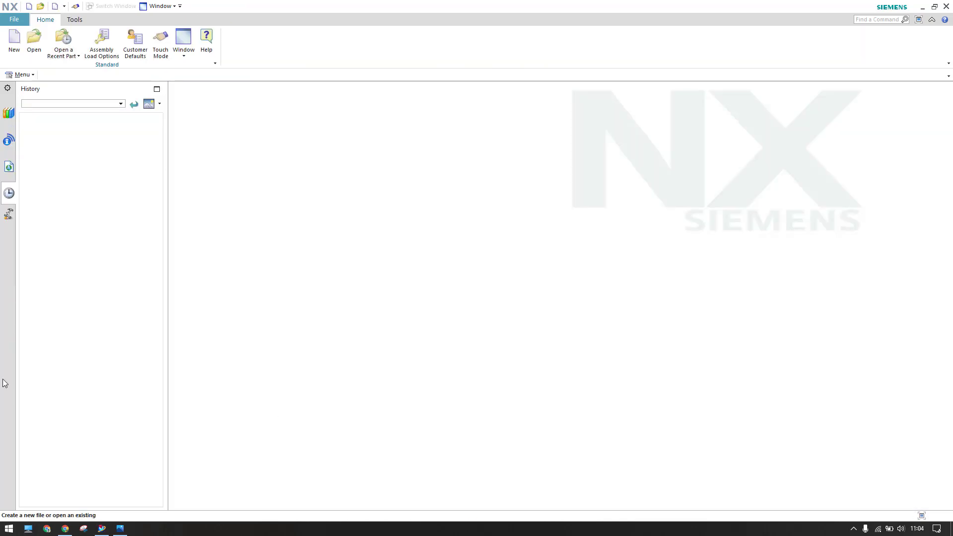
Step: Create a new millimetre Model part, sketch on its XY plane, and show drawing 28.png
{"action": "left_click", "coordinate": [14, 42]}
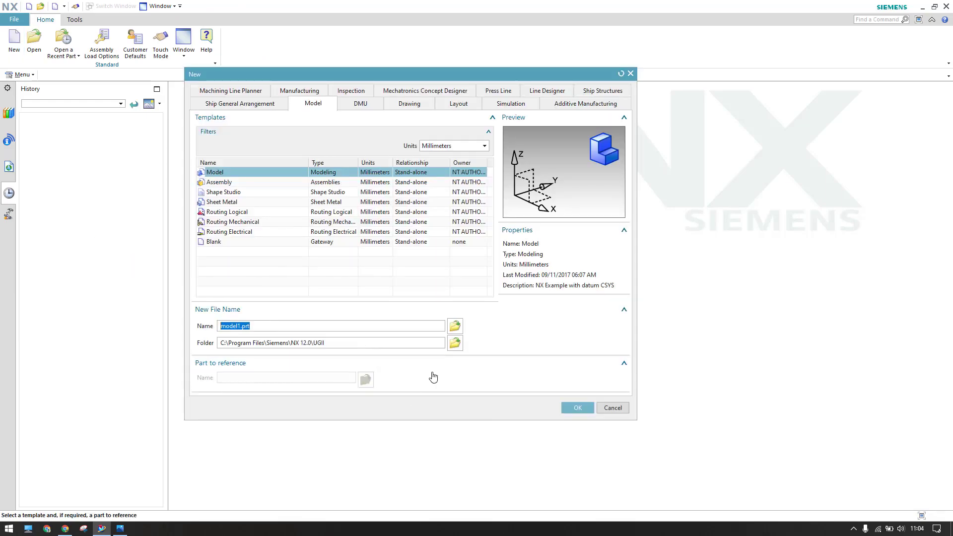
{"action": "left_click", "coordinate": [566, 408]}
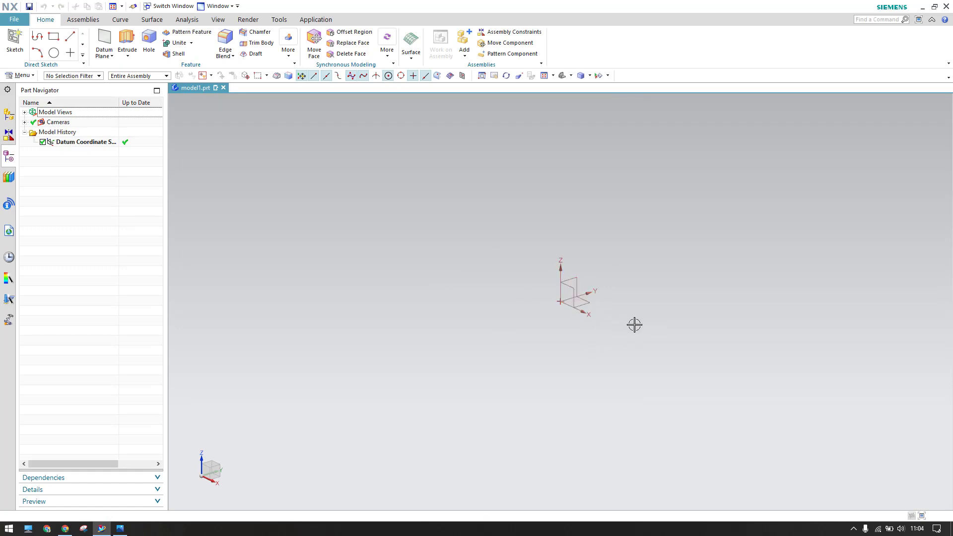
{"action": "left_click", "coordinate": [14, 41]}
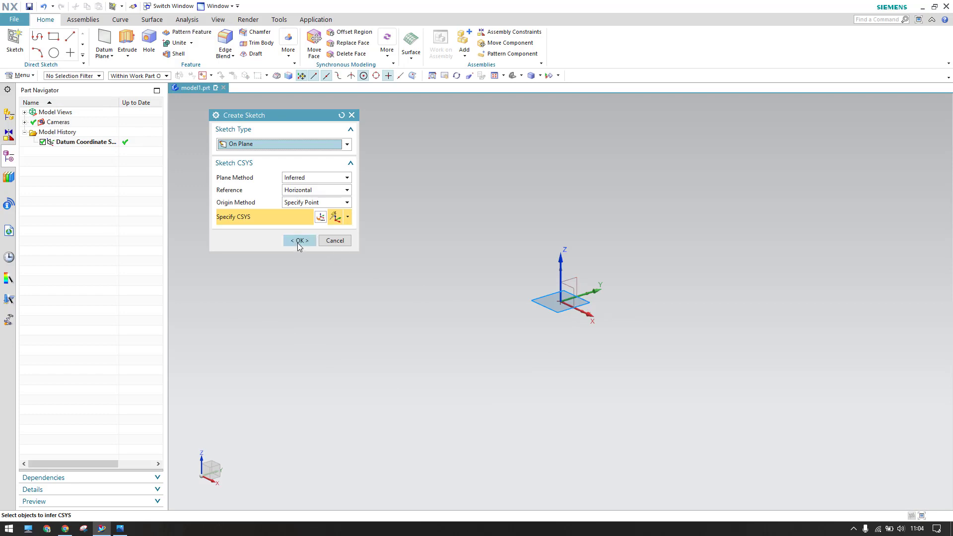
{"action": "left_click", "coordinate": [299, 242]}
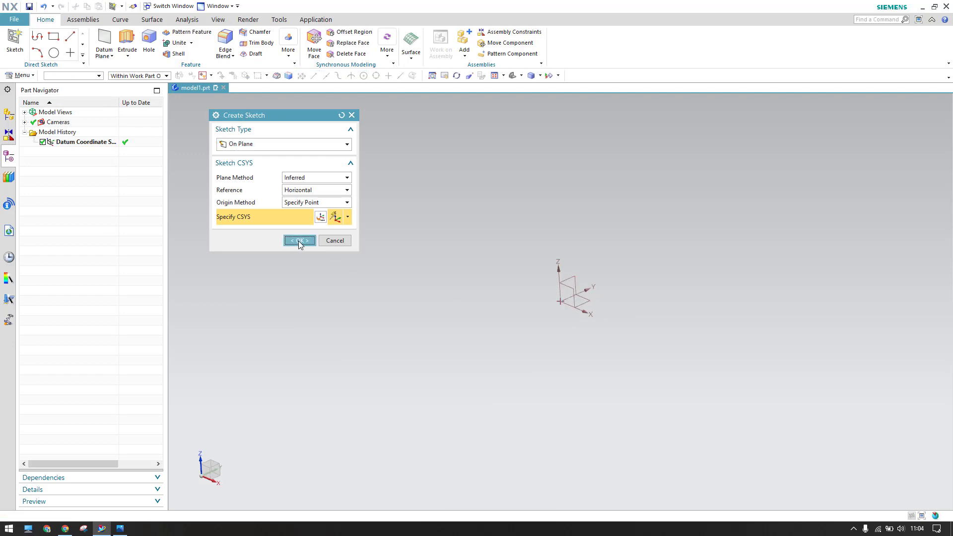
{"action": "left_click", "coordinate": [120, 528]}
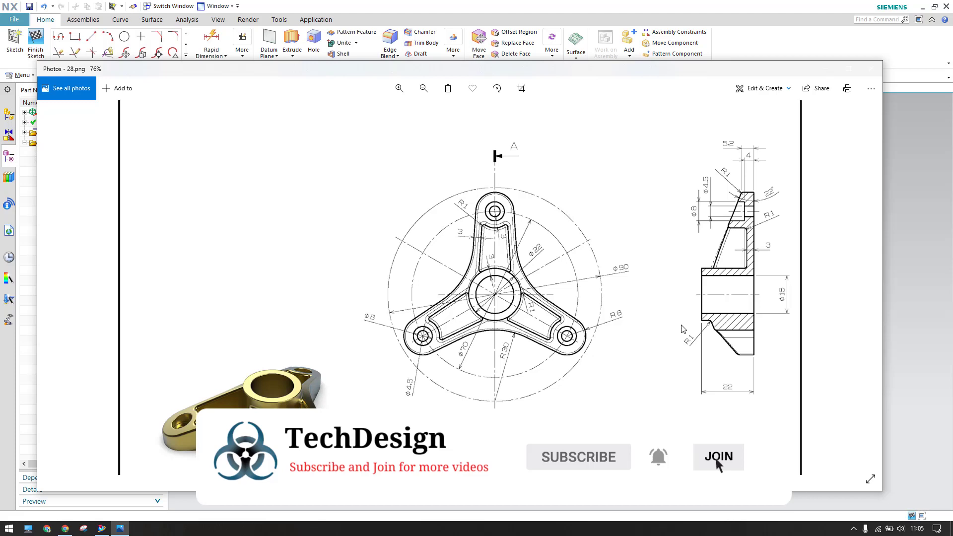
{"action": "scroll", "coordinate": [553, 336], "scroll_direction": "up", "scroll_amount": 1}
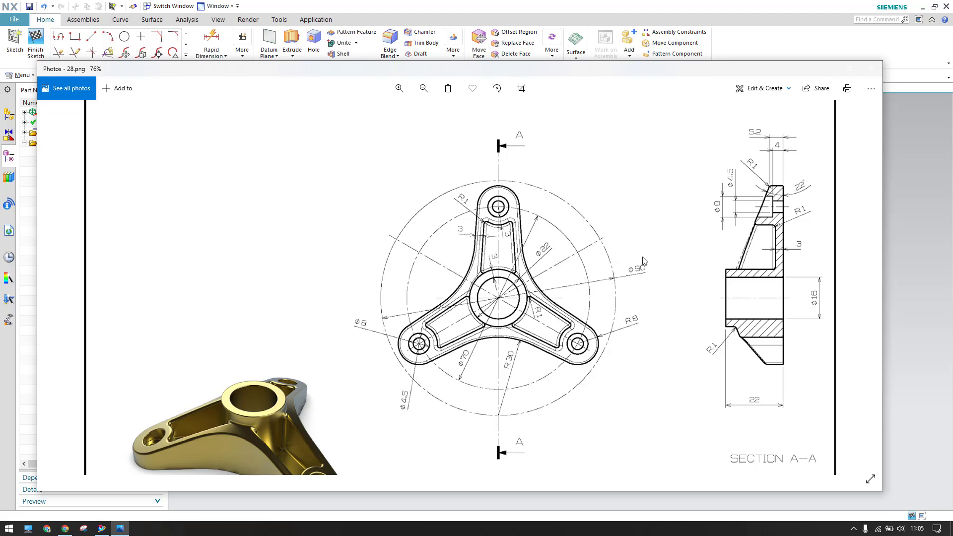
Step: Place three 4.5 mm hole circles at the left, lower-right and top arm positions
{"action": "left_click", "coordinate": [770, 54]}
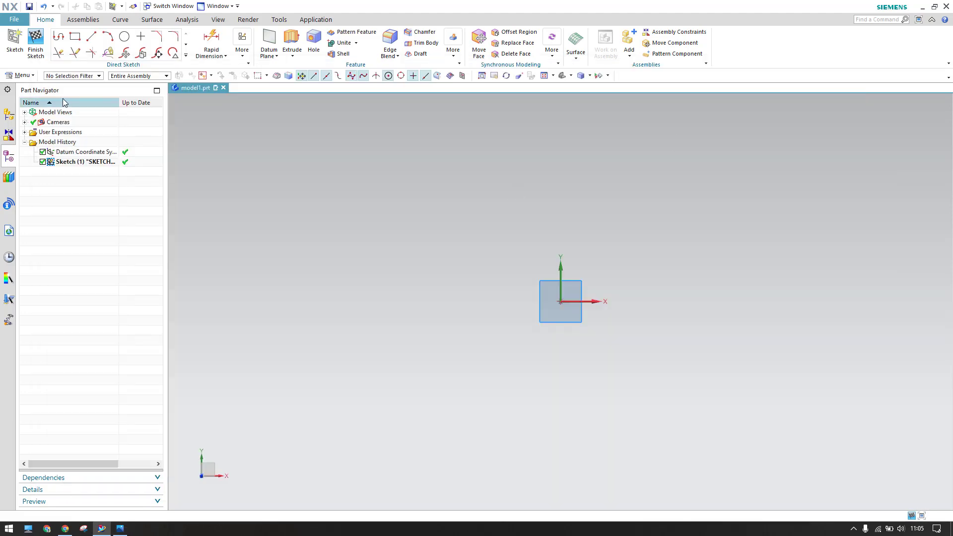
{"action": "left_click", "coordinate": [129, 38]}
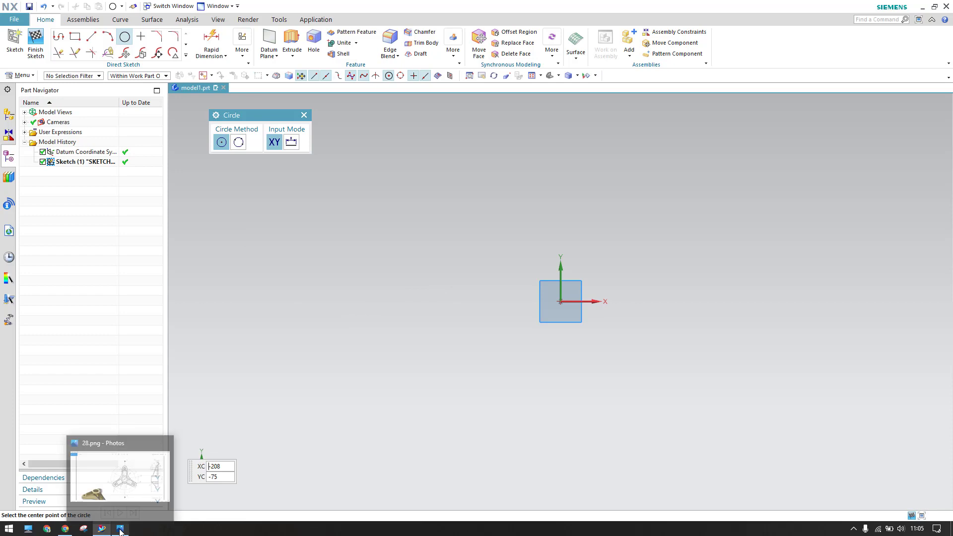
{"action": "left_click", "coordinate": [119, 528]}
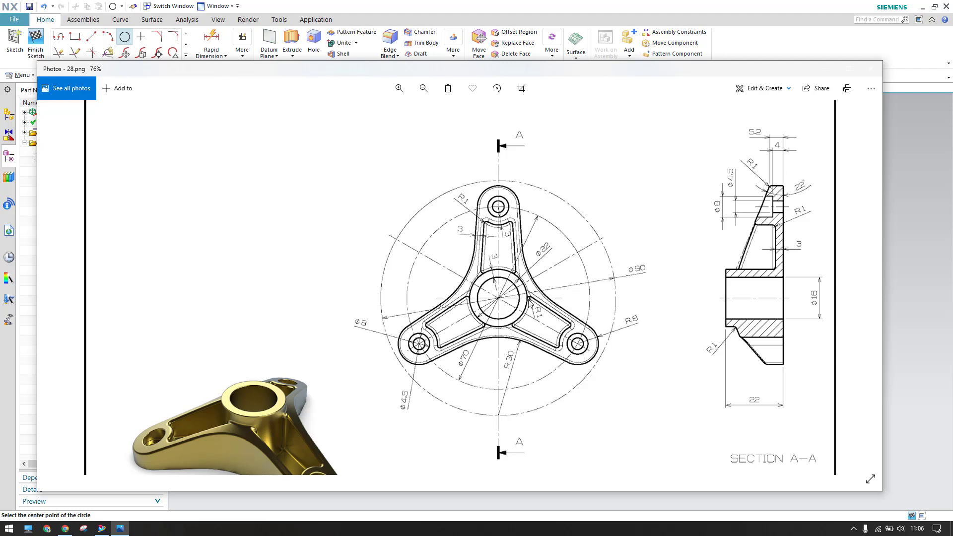
{"action": "left_click", "coordinate": [770, 58]}
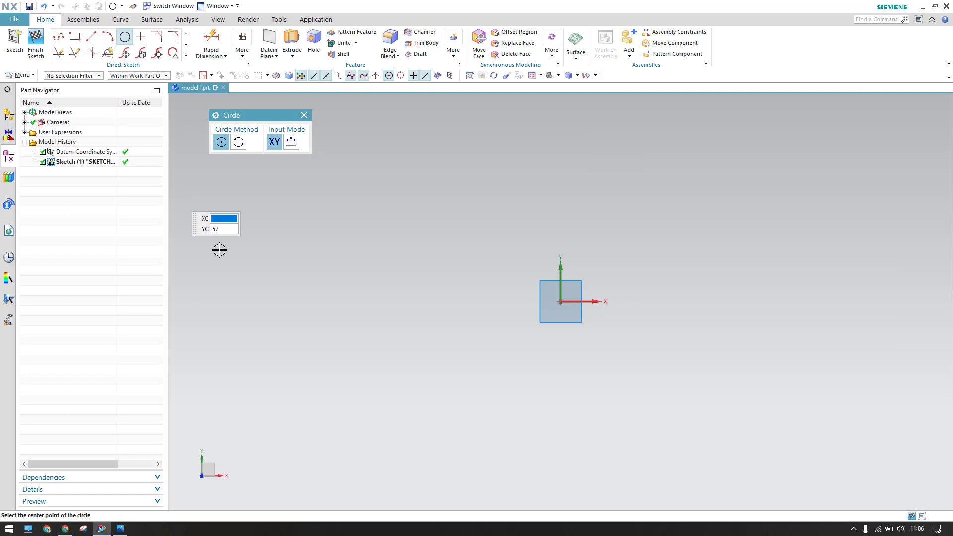
{"action": "left_click", "coordinate": [398, 351]}
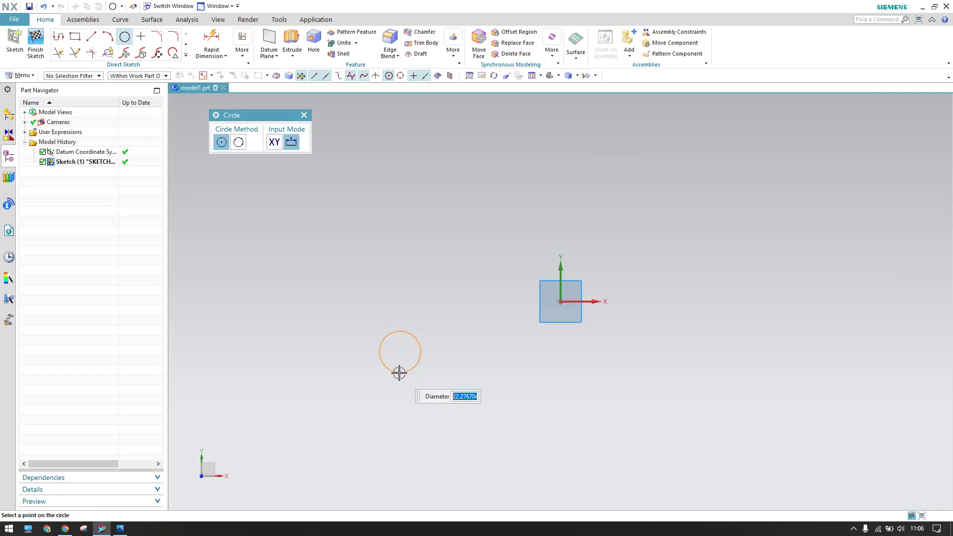
{"action": "type", "text": "4.5"}
{"action": "key", "text": "Return"}
{"action": "left_click", "coordinate": [617, 368]}
{"action": "left_click", "coordinate": [545, 159]}
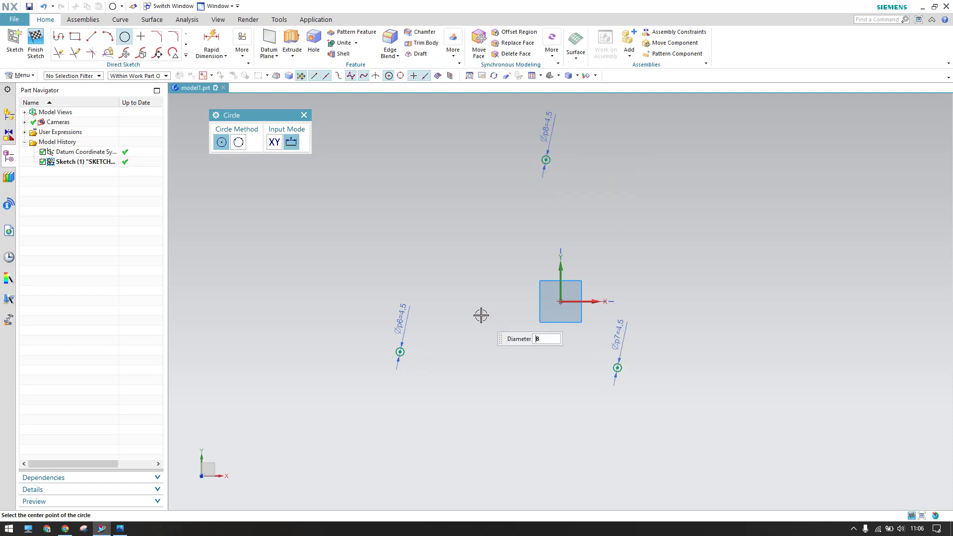
Step: Add concentric 8 mm and 16 mm circles around each of the three holes
{"action": "left_click", "coordinate": [400, 353]}
{"action": "left_click", "coordinate": [618, 368]}
{"action": "left_click", "coordinate": [546, 160]}
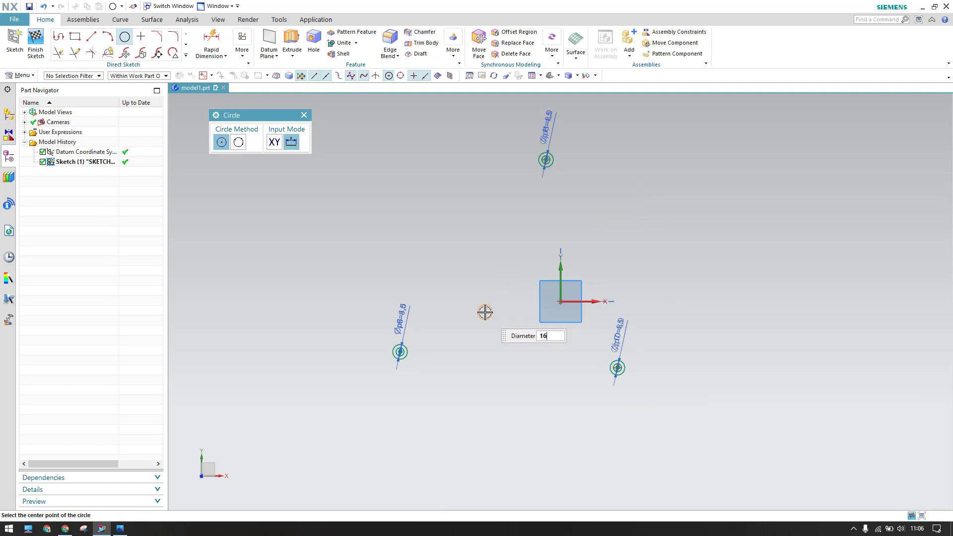
{"action": "key", "text": "Return"}
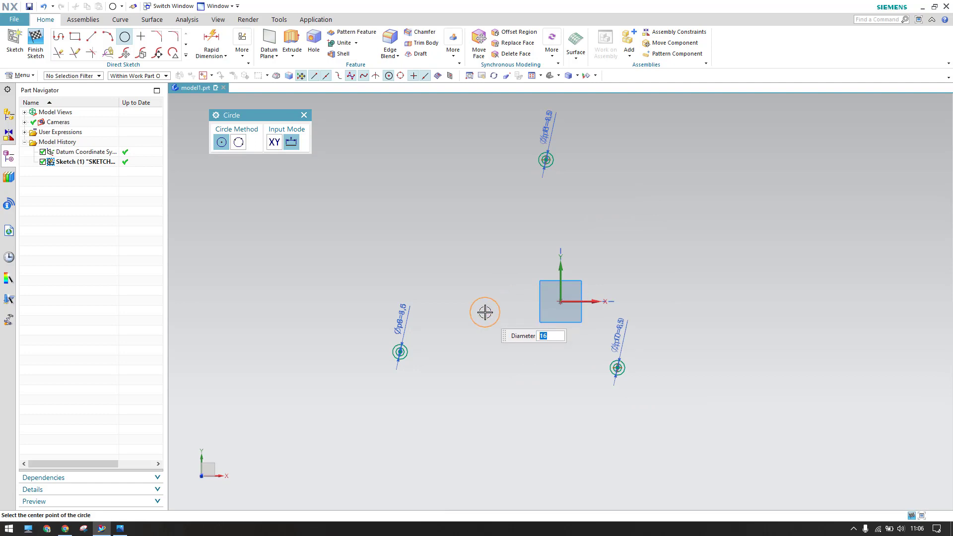
{"action": "left_click", "coordinate": [399, 351]}
{"action": "left_click", "coordinate": [618, 368]}
{"action": "left_click", "coordinate": [546, 160]}
{"action": "key", "text": "Escape"}
{"action": "scroll", "coordinate": [473, 294], "scroll_direction": "up", "scroll_amount": 3}
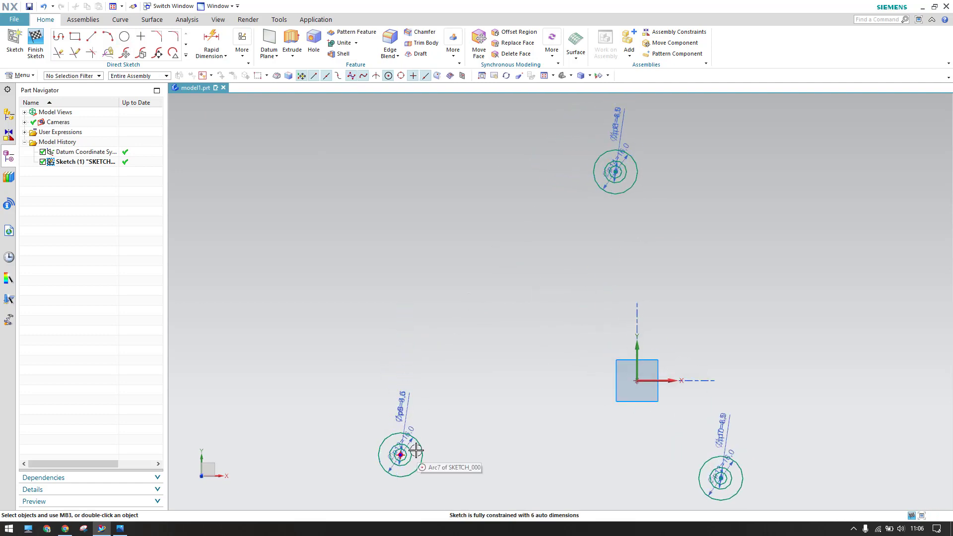
Step: Drag the three hole circle groups apart into their arm positions, checking the drawing
{"action": "left_click_drag", "start_coordinate": [513, 439], "coordinate": [525, 428]}
{"action": "left_click_drag", "start_coordinate": [721, 478], "coordinate": [711, 441]}
{"action": "left_click_drag", "start_coordinate": [618, 172], "coordinate": [640, 233]}
{"action": "scroll", "coordinate": [770, 353], "scroll_direction": "up", "scroll_amount": 3}
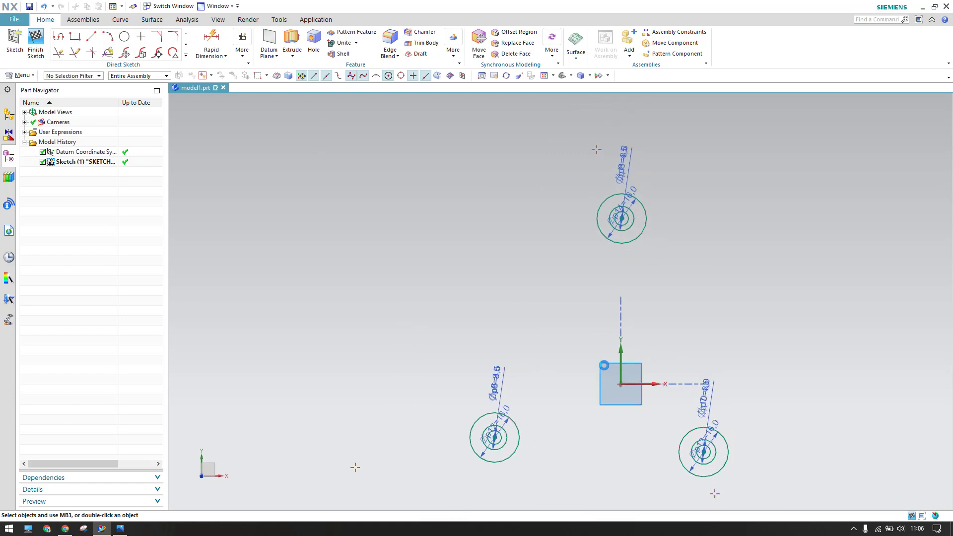
{"action": "left_click_drag", "start_coordinate": [688, 474], "coordinate": [710, 474]}
{"action": "left_click", "coordinate": [121, 529]}
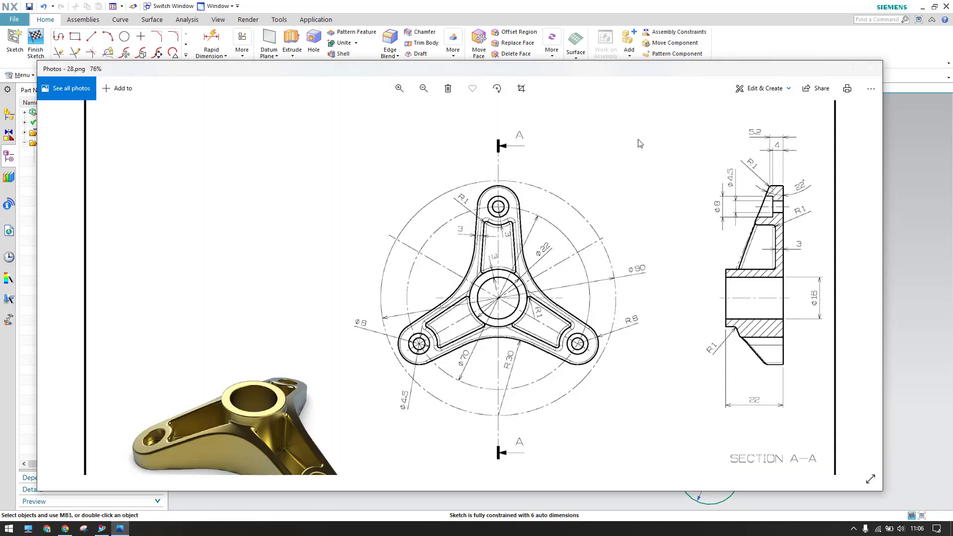
{"action": "left_click", "coordinate": [761, 48]}
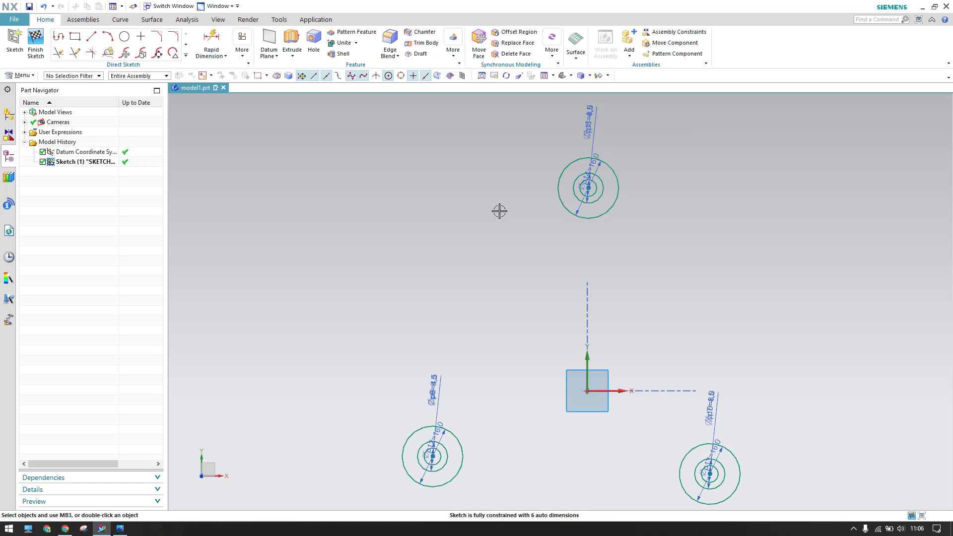
Step: Constrain the top hole's centre onto the sketch's vertical Y axis with Point on Curve
{"action": "key", "text": "c"}
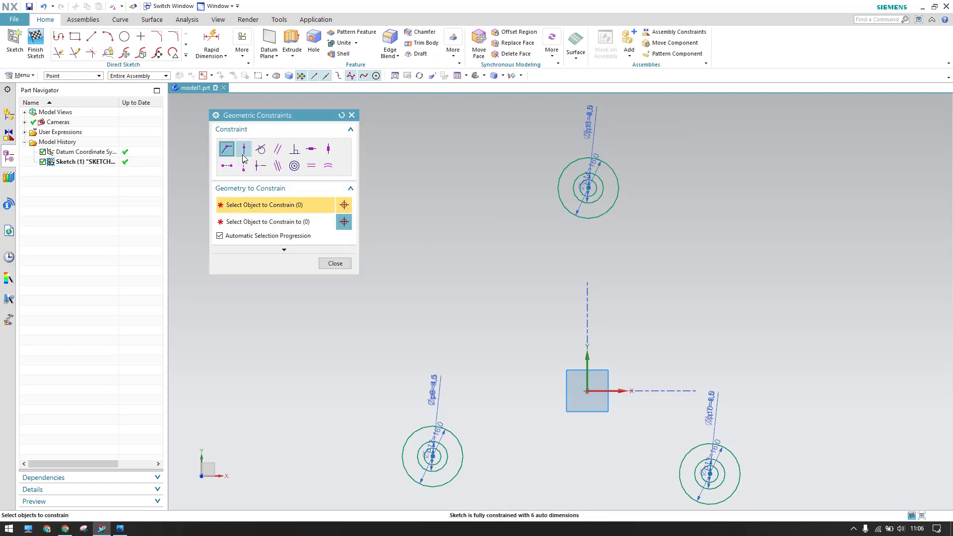
{"action": "left_click", "coordinate": [243, 151]}
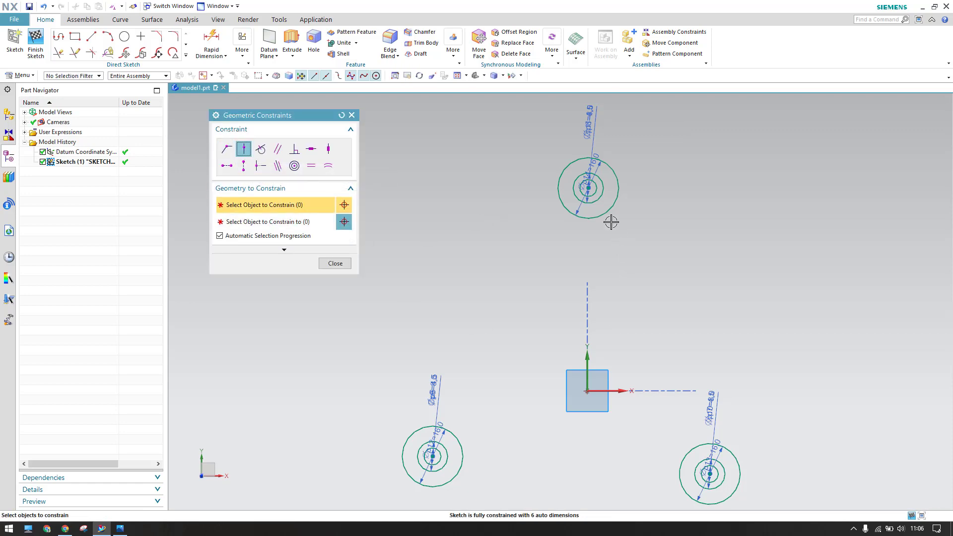
{"action": "left_click", "coordinate": [588, 187]}
{"action": "left_click", "coordinate": [587, 373]}
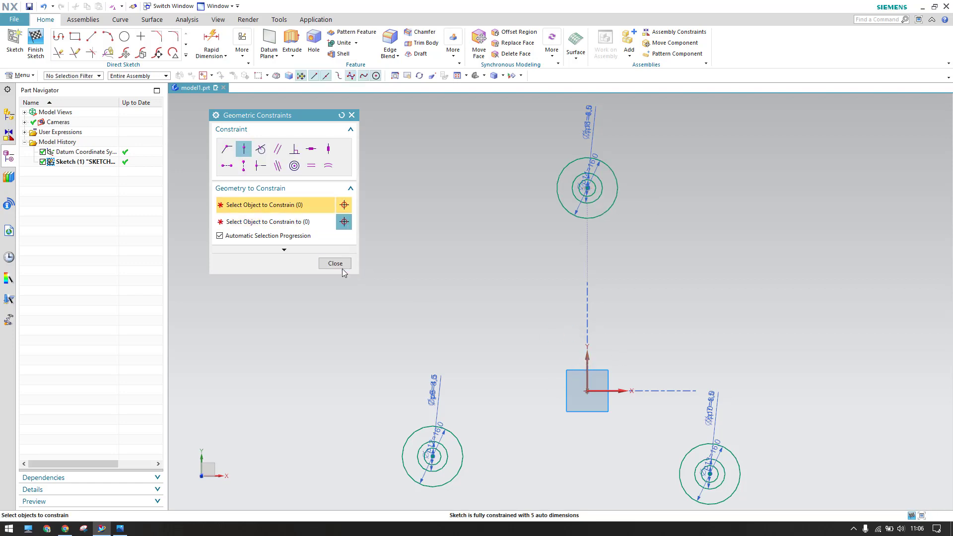
{"action": "left_click", "coordinate": [335, 263]}
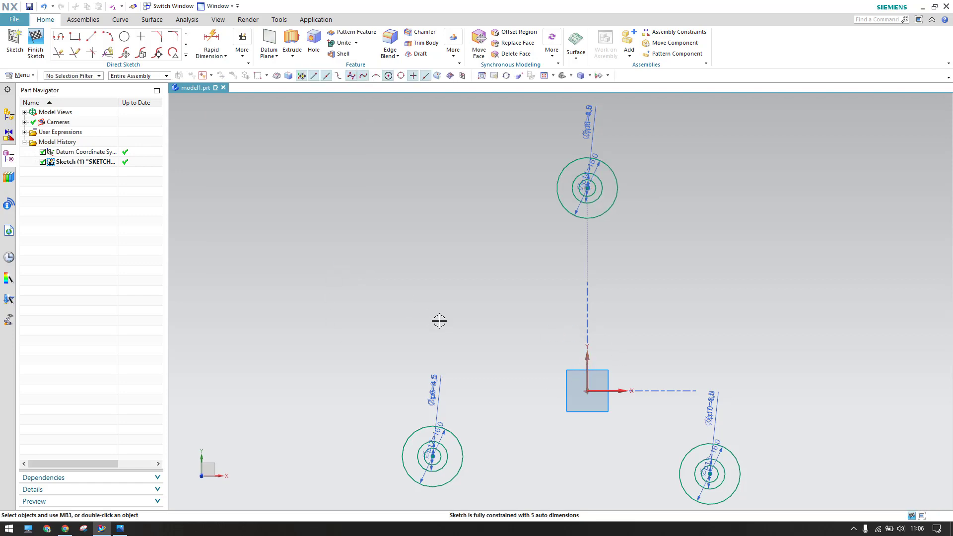
{"action": "left_click", "coordinate": [123, 527]}
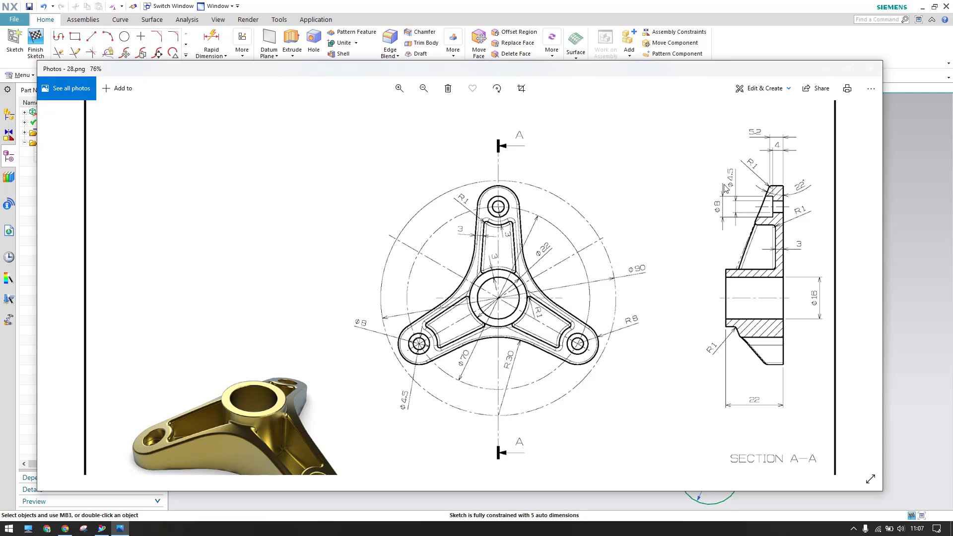
{"action": "left_click", "coordinate": [794, 42]}
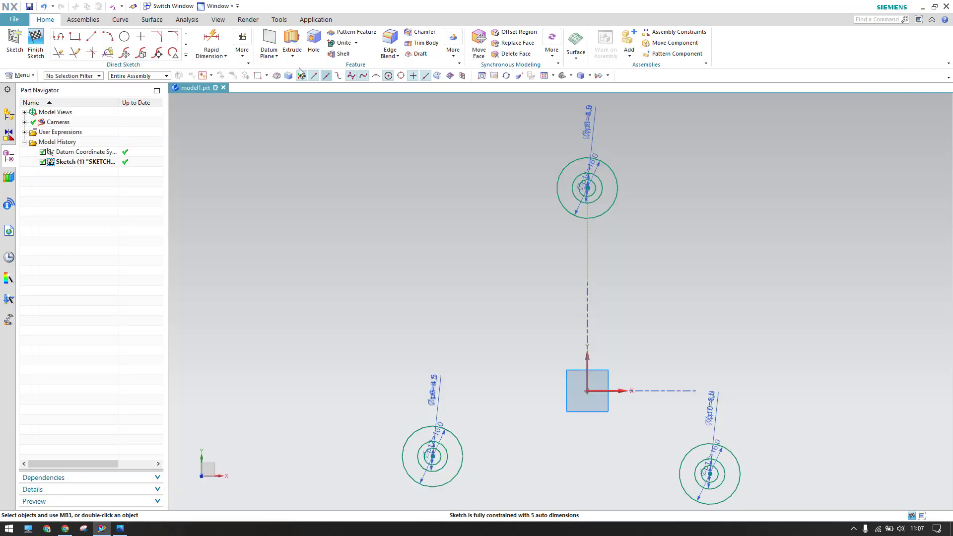
Step: Draw Ø70 and Ø90 circles centred on the sketch origin, then compare with the drawing
{"action": "left_click", "coordinate": [124, 37]}
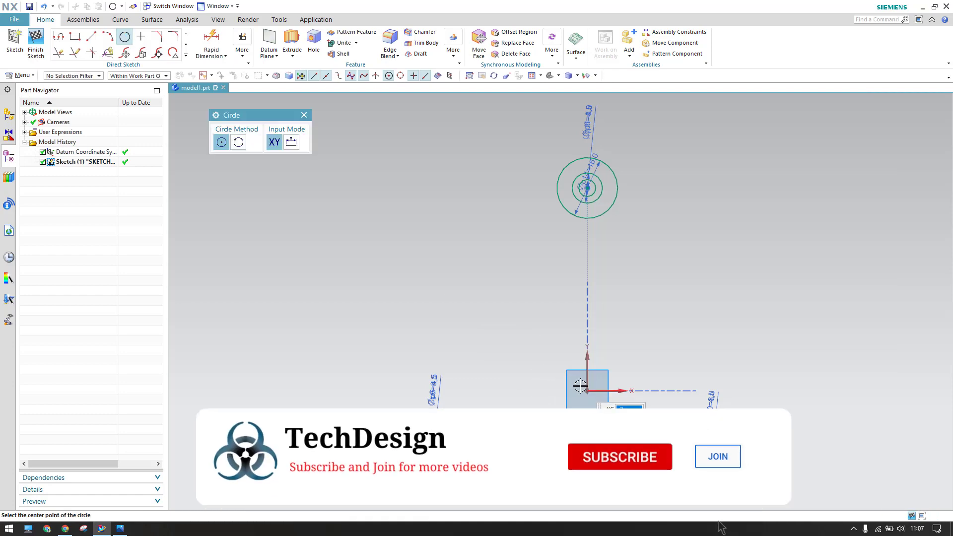
{"action": "left_click", "coordinate": [586, 392]}
{"action": "type", "text": "70"}
{"action": "key", "text": "Return"}
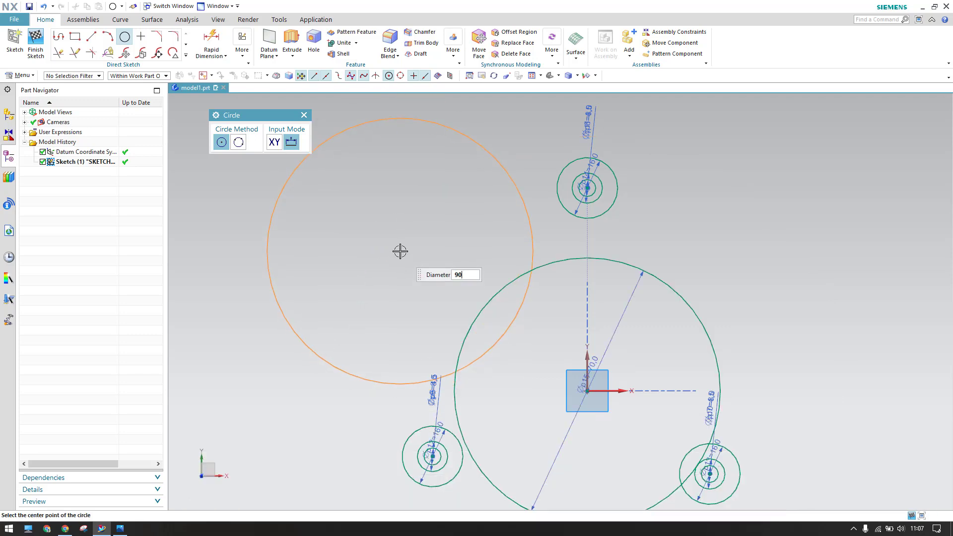
{"action": "left_click", "coordinate": [585, 390]}
{"action": "left_click", "coordinate": [304, 115]}
{"action": "left_click", "coordinate": [119, 528]}
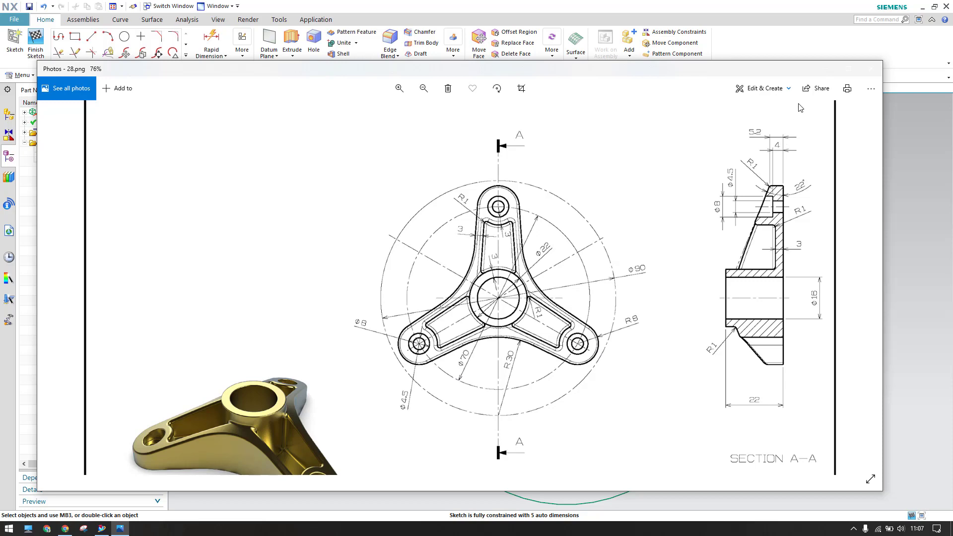
{"action": "left_click", "coordinate": [827, 68]}
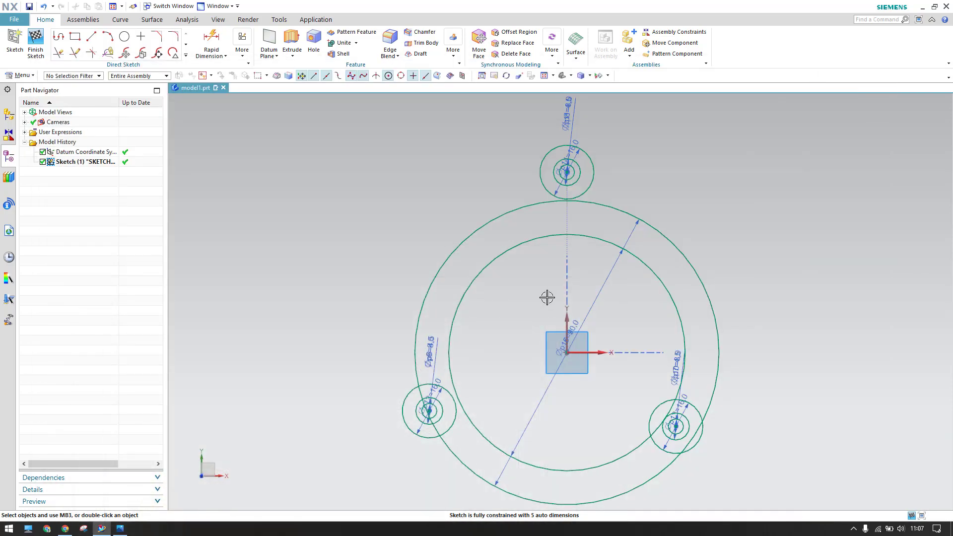
Step: Put the top and bottom-right hole centres on the Ø70 pitch circle with Point on Curve
{"action": "key", "text": "c"}
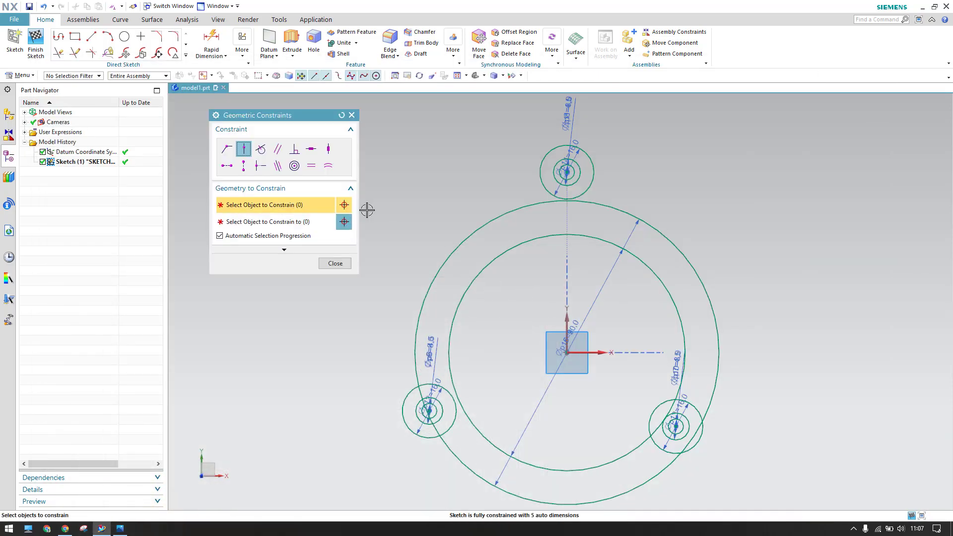
{"action": "left_click", "coordinate": [568, 172]}
{"action": "left_click", "coordinate": [579, 238]}
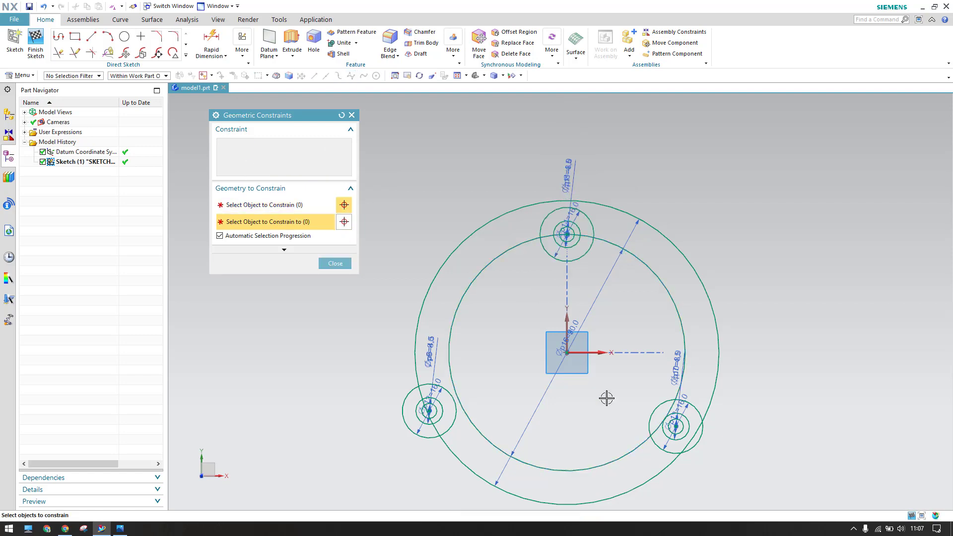
{"action": "left_click", "coordinate": [674, 442]}
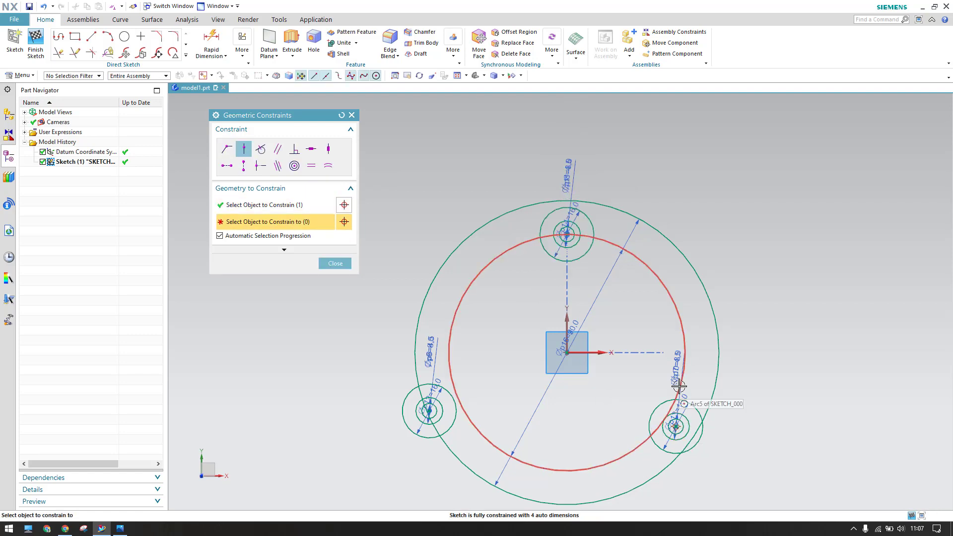
{"action": "left_click", "coordinate": [638, 447]}
{"action": "left_click", "coordinate": [429, 410]}
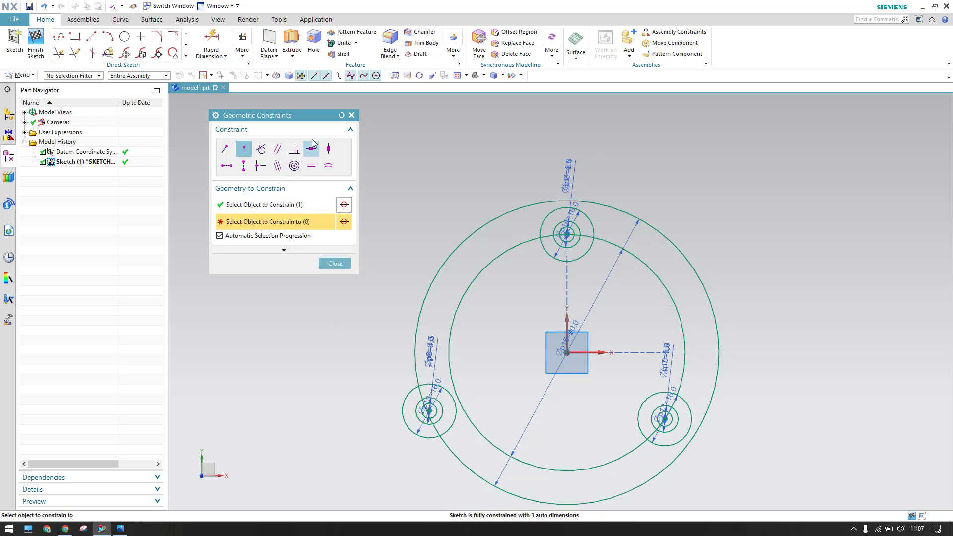
{"action": "left_click", "coordinate": [272, 204]}
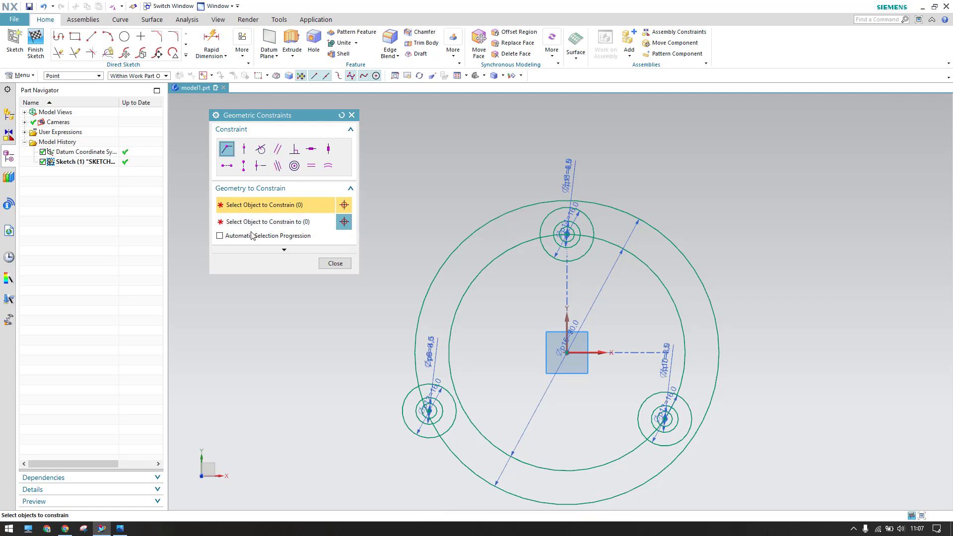